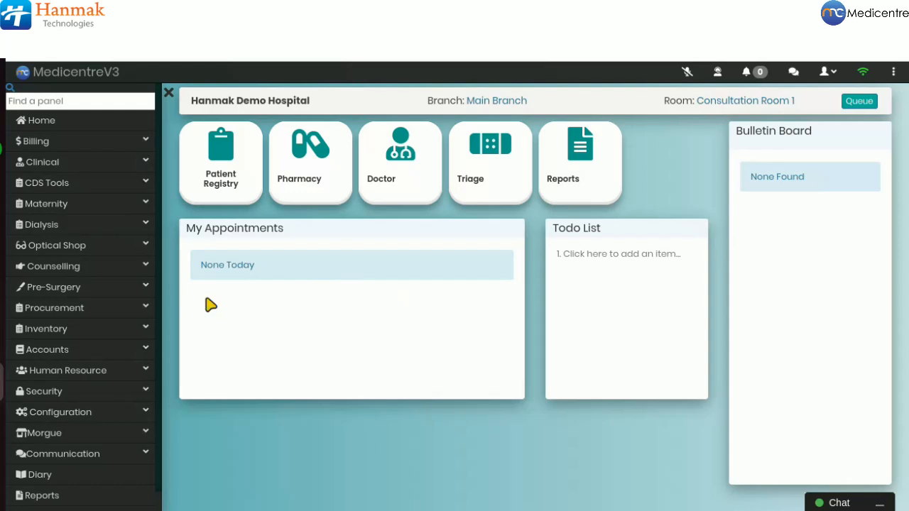
Open the clinical inpatient admissions and select the admitted patient in Ward 1-Male Ward, Bed 5
{"action": "left_click", "coordinate": [132, 169]}
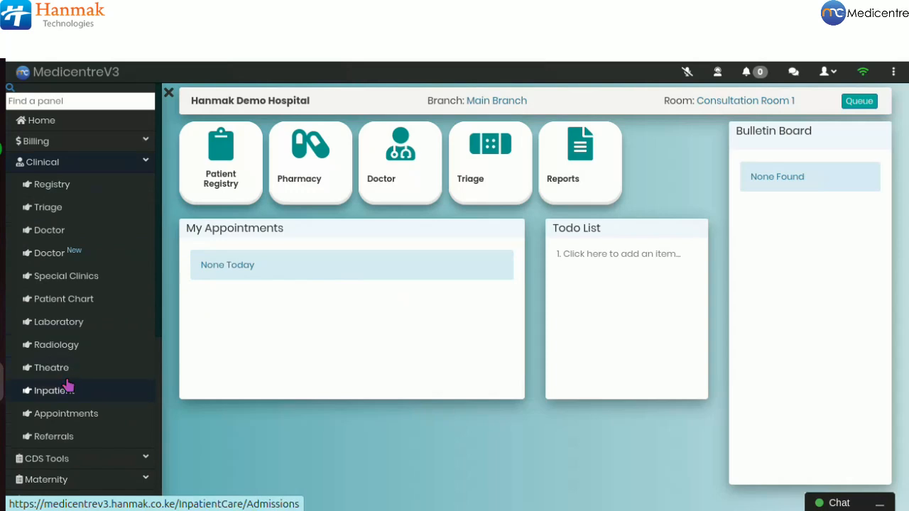
{"action": "left_click", "coordinate": [102, 395]}
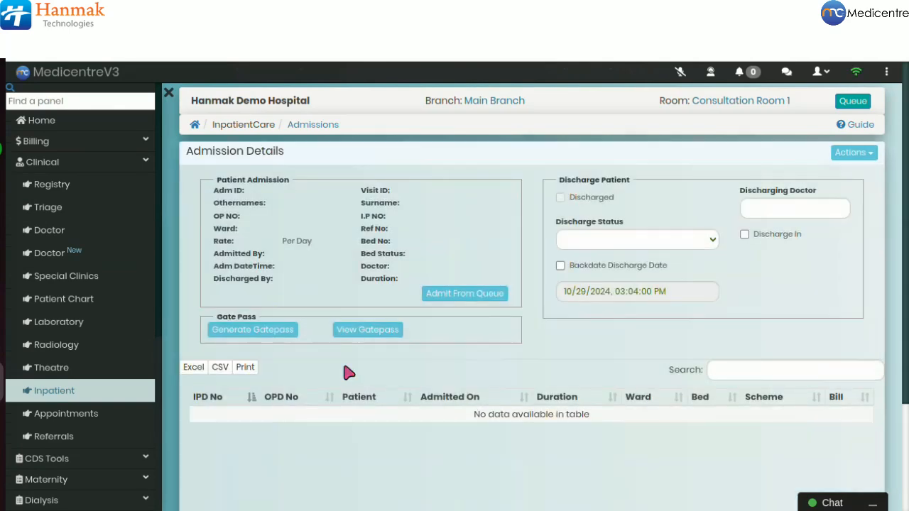
{"action": "scroll", "coordinate": [488, 355], "scroll_direction": "down", "scroll_amount": 2}
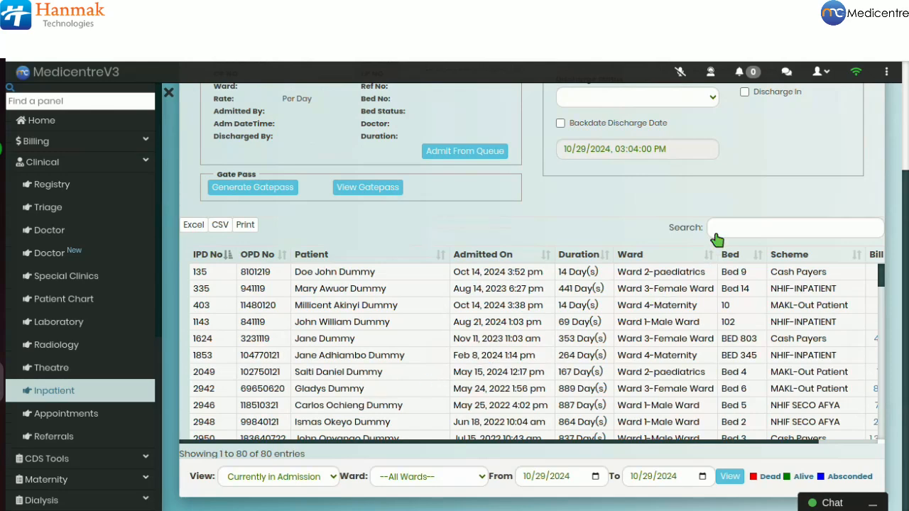
{"action": "left_click", "coordinate": [345, 406]}
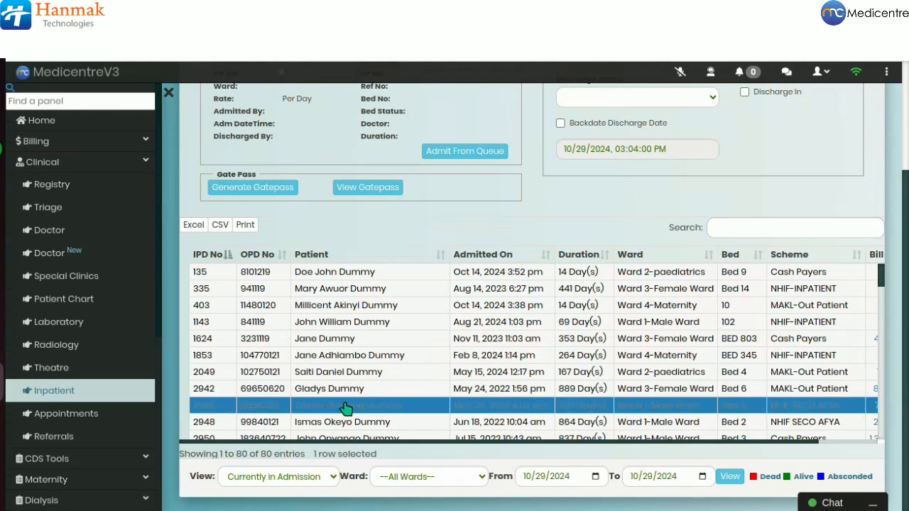
Open the Nutrition Assessment inpatient chart for the selected patient
{"action": "scroll", "coordinate": [705, 169], "scroll_direction": "up", "scroll_amount": 2}
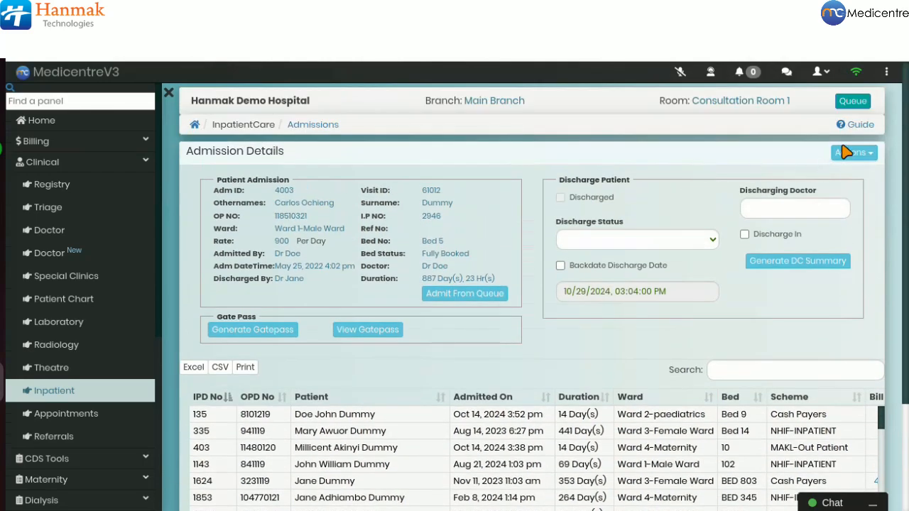
{"action": "left_click", "coordinate": [843, 155]}
{"action": "left_click", "coordinate": [803, 192]}
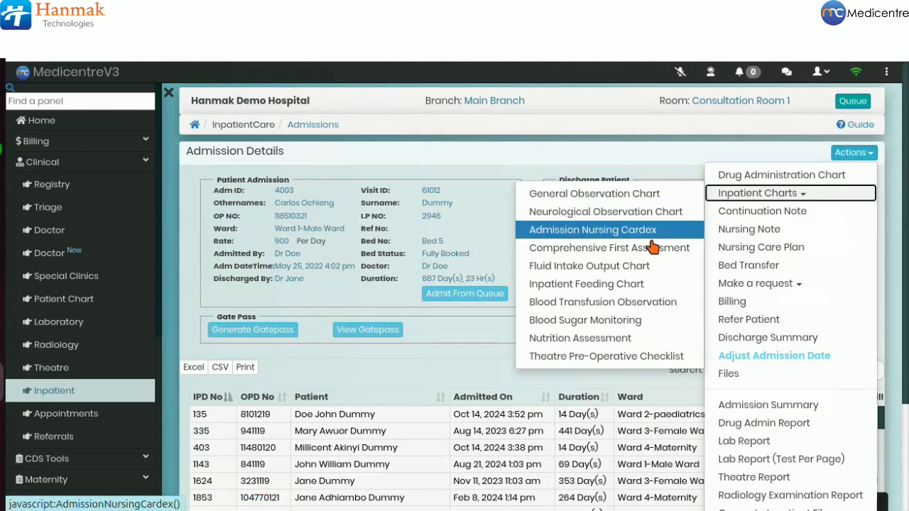
{"action": "left_click", "coordinate": [589, 343]}
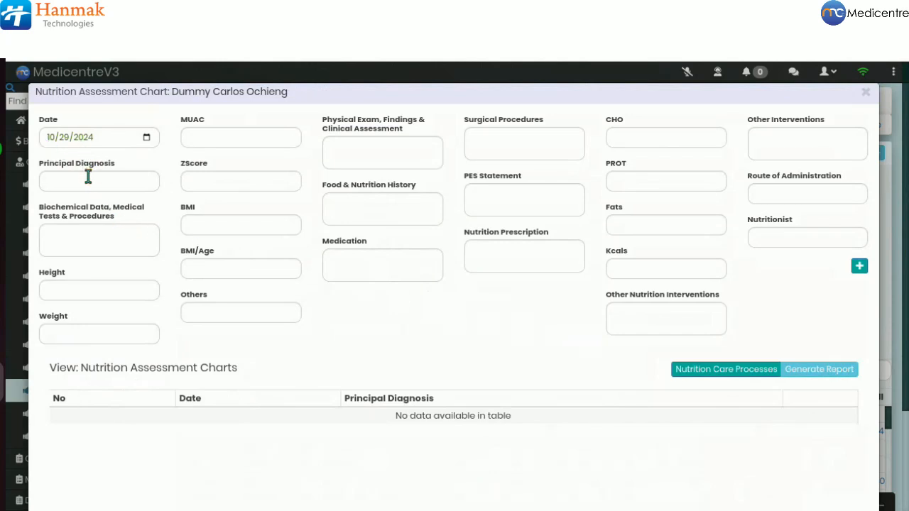
Enter the principal diagnosis "Malnutrition, Type 2 Diabetes", a height of 165 and a weight of 56
{"action": "left_click", "coordinate": [64, 138]}
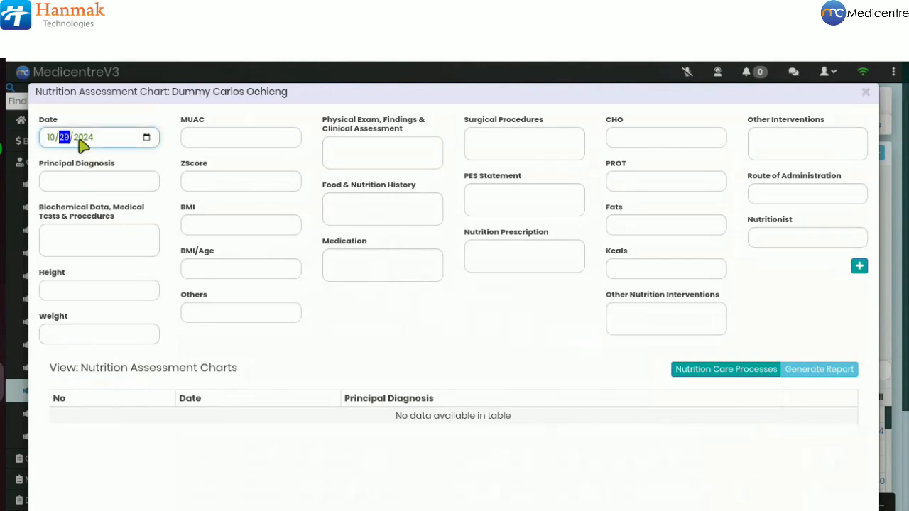
{"action": "left_click", "coordinate": [83, 181]}
{"action": "left_click", "coordinate": [107, 209]}
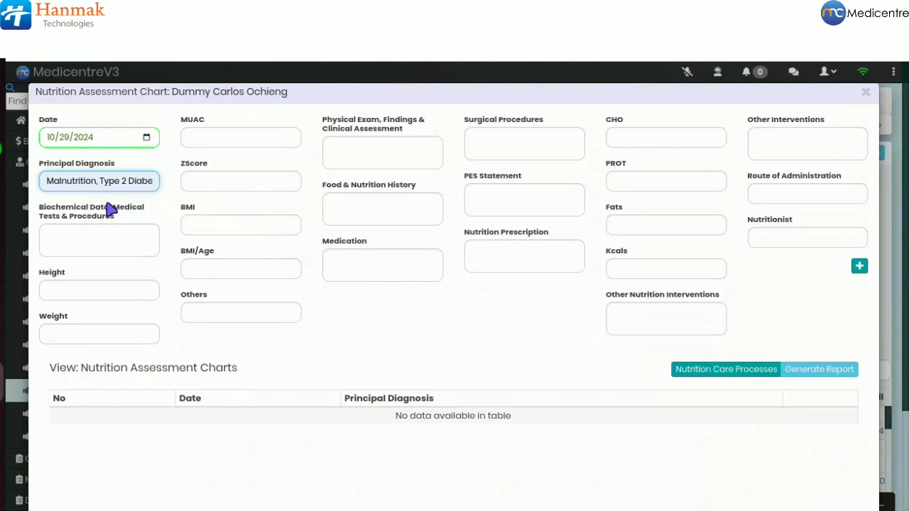
{"action": "left_click", "coordinate": [94, 238]}
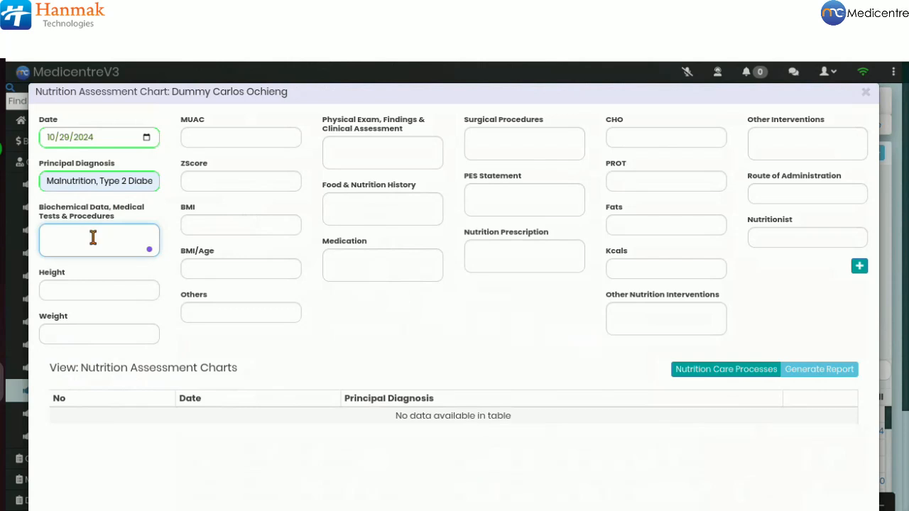
{"action": "left_click", "coordinate": [69, 286]}
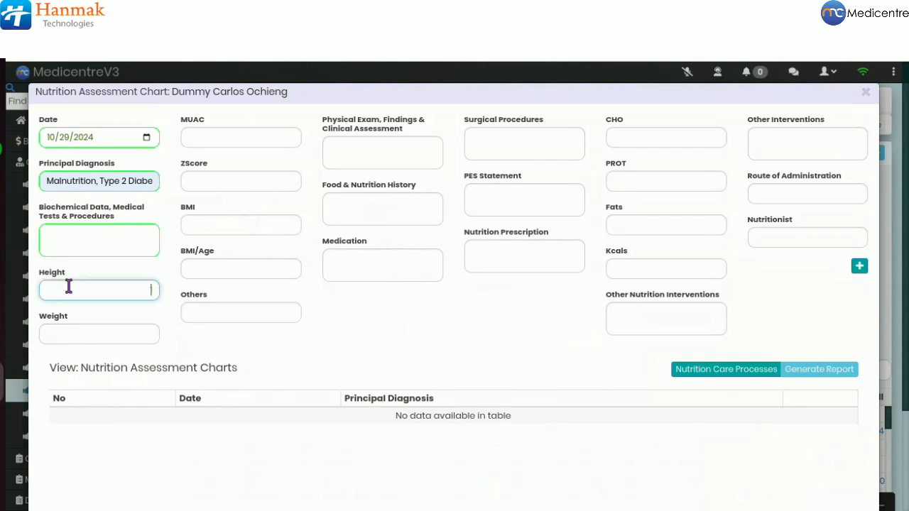
{"action": "left_click", "coordinate": [82, 331]}
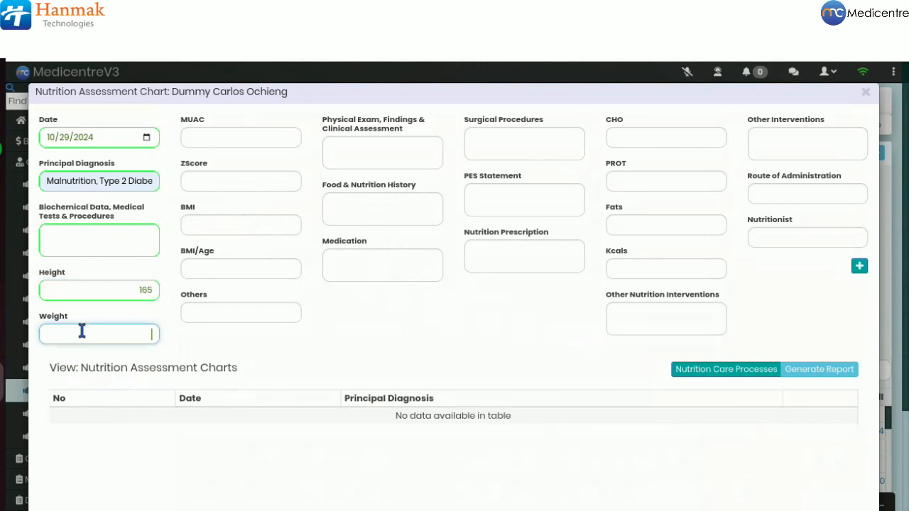
{"action": "type", "text": "56"}
Fill in MUAC 22, ZScore -2, BMI 19, BMI/Age 165 and Others 130/85
{"action": "left_click", "coordinate": [230, 136]}
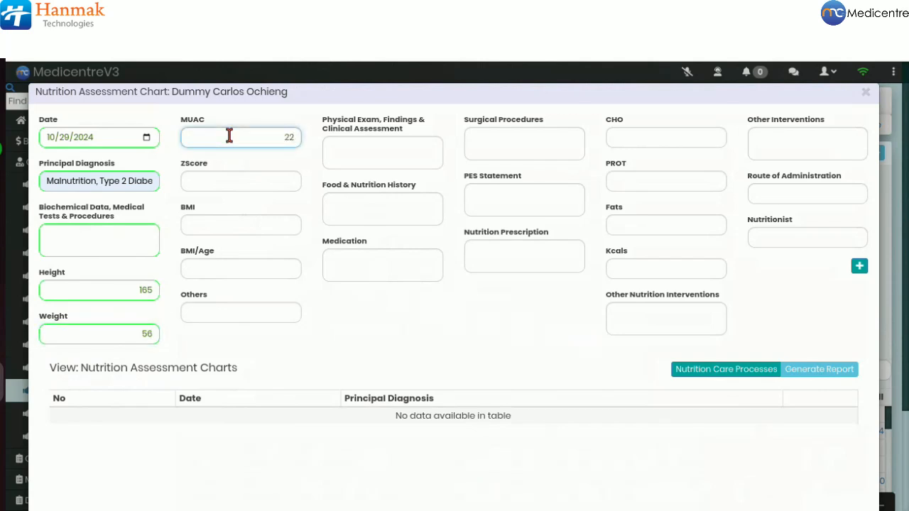
{"action": "left_click", "coordinate": [237, 184]}
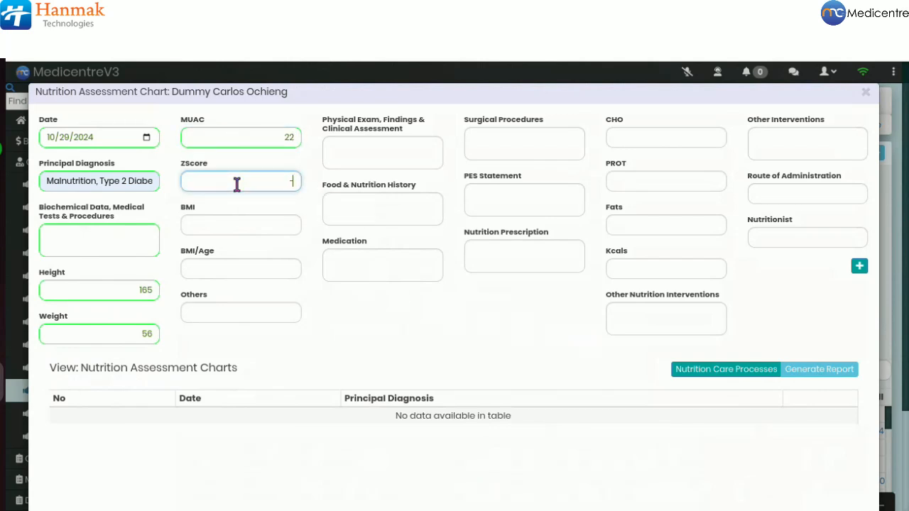
{"action": "left_click", "coordinate": [242, 223]}
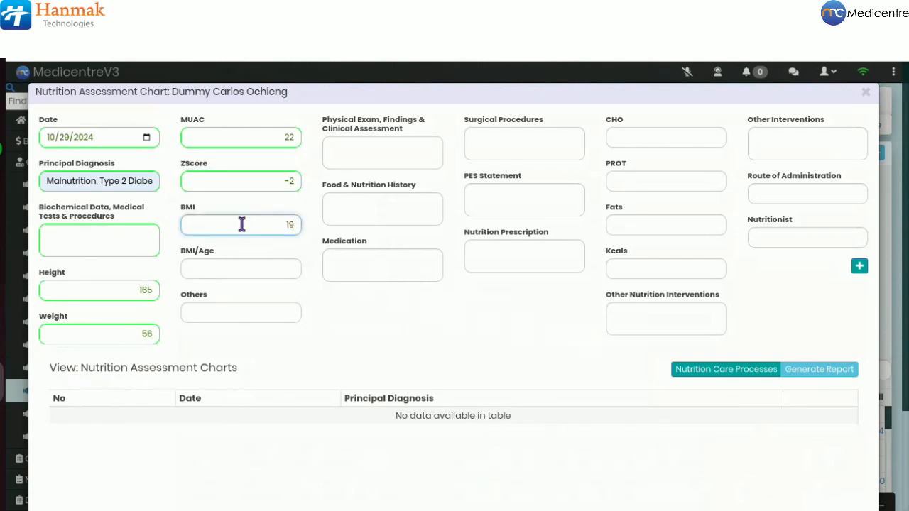
{"action": "left_click", "coordinate": [249, 263]}
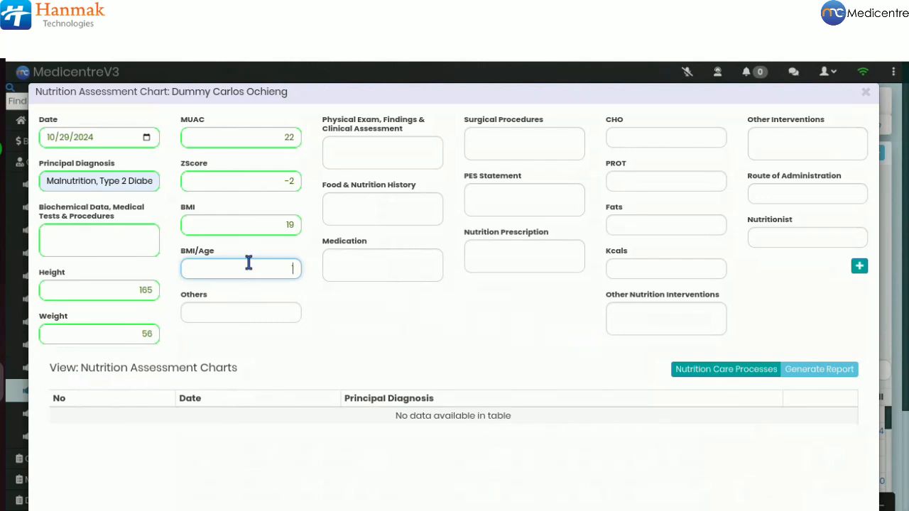
{"action": "type", "text": "165"}
{"action": "left_click", "coordinate": [236, 310]}
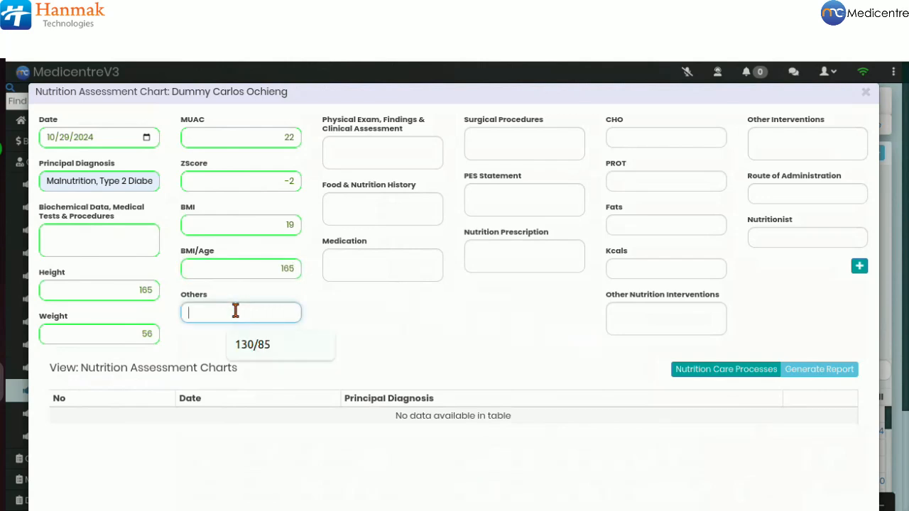
{"action": "left_click", "coordinate": [253, 344]}
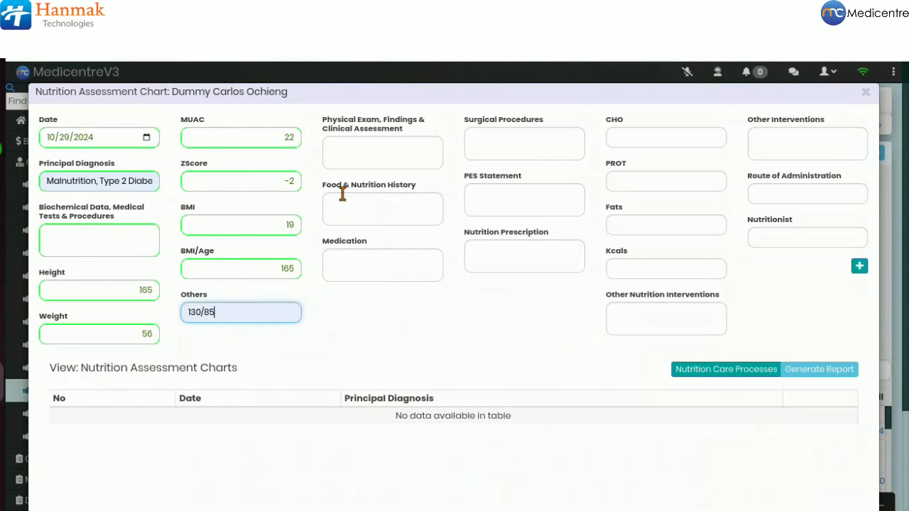
{"action": "left_click", "coordinate": [357, 154]}
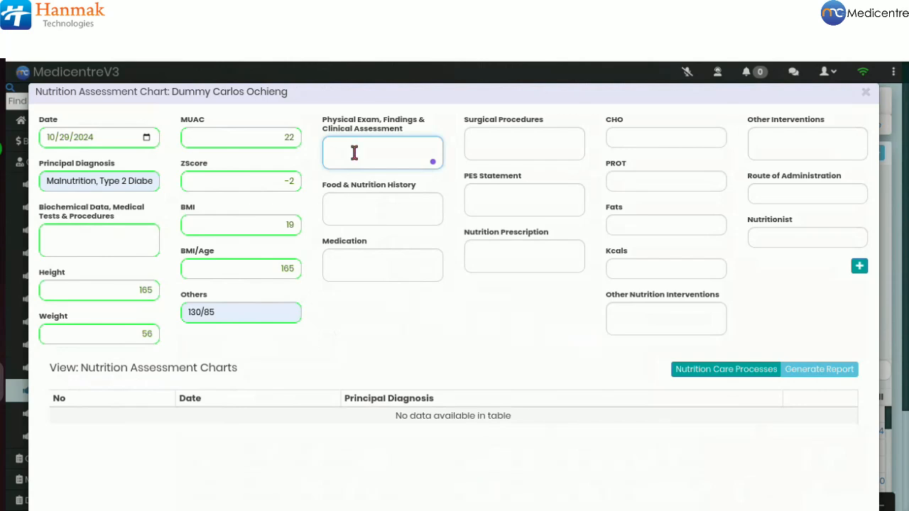
{"action": "left_click", "coordinate": [370, 202]}
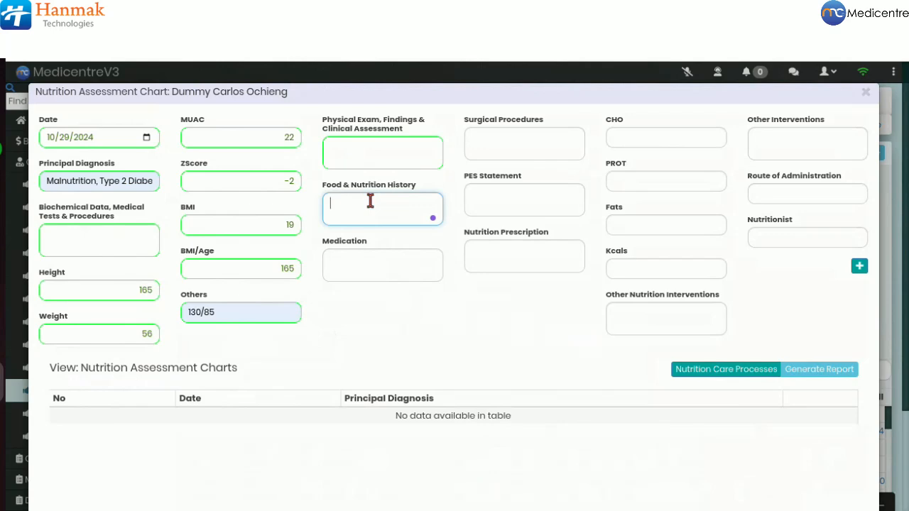
{"action": "left_click", "coordinate": [373, 264]}
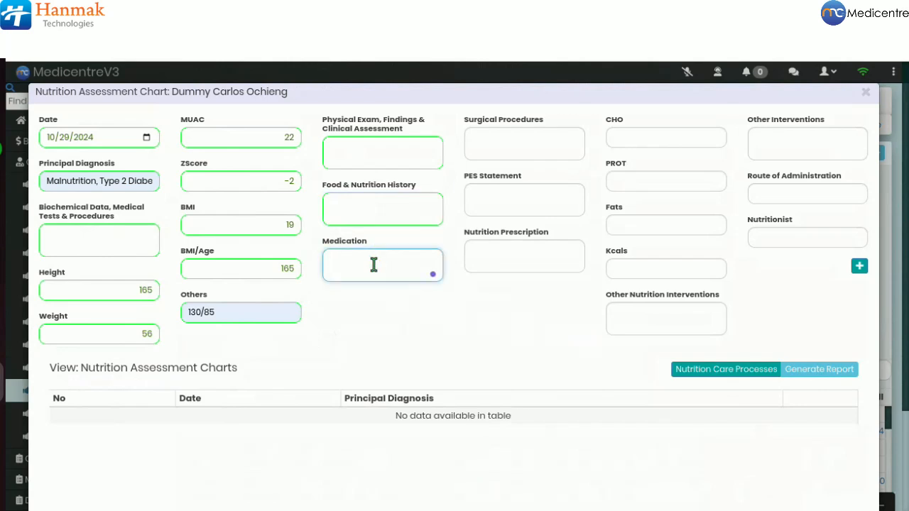
{"action": "left_click", "coordinate": [472, 148]}
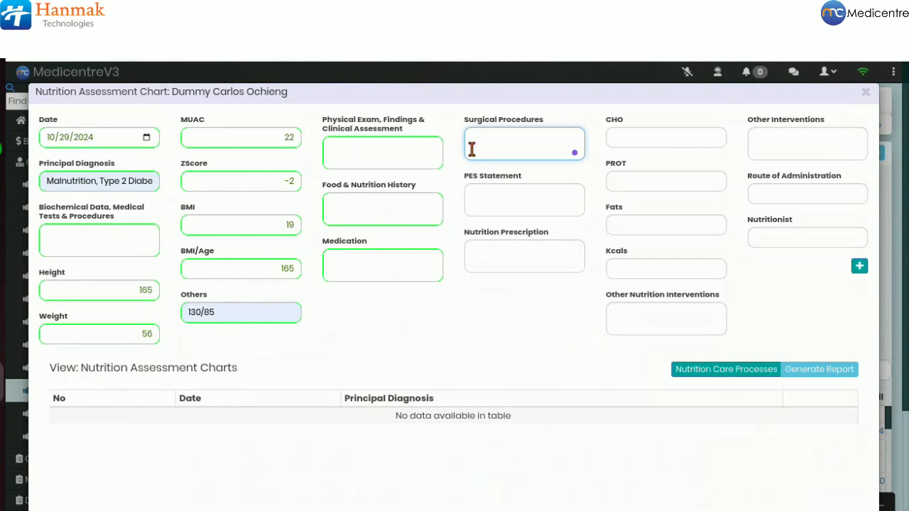
{"action": "left_click", "coordinate": [487, 194]}
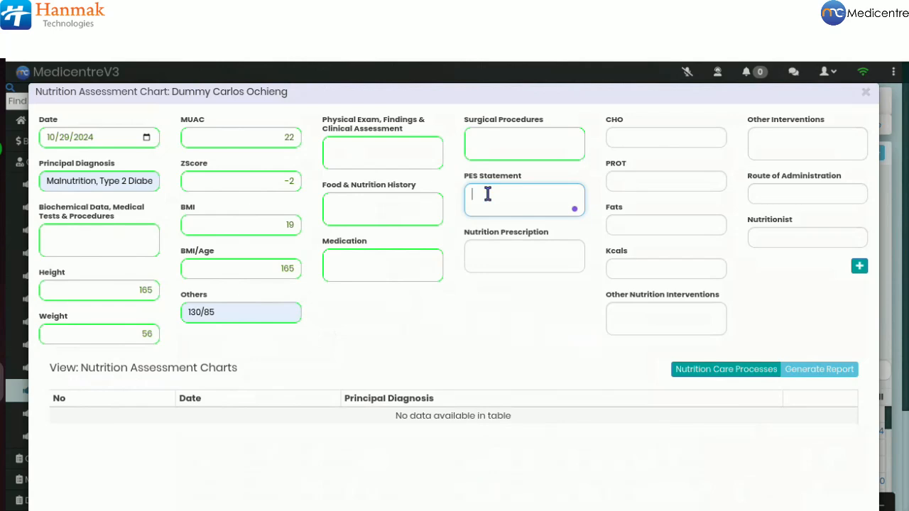
{"action": "left_click", "coordinate": [503, 250]}
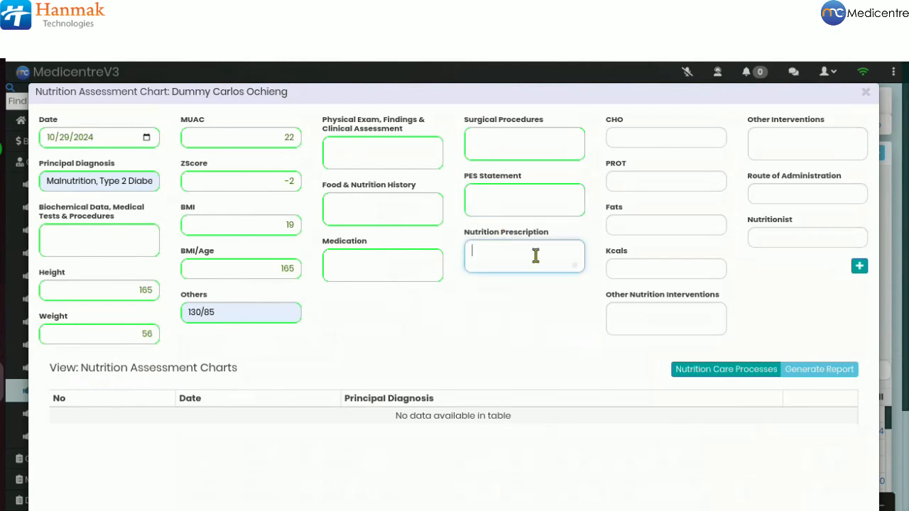
Set the nutrient values to CHO 180, PROT 60, Fats 55 and Kcals 1800
{"action": "left_click", "coordinate": [629, 135]}
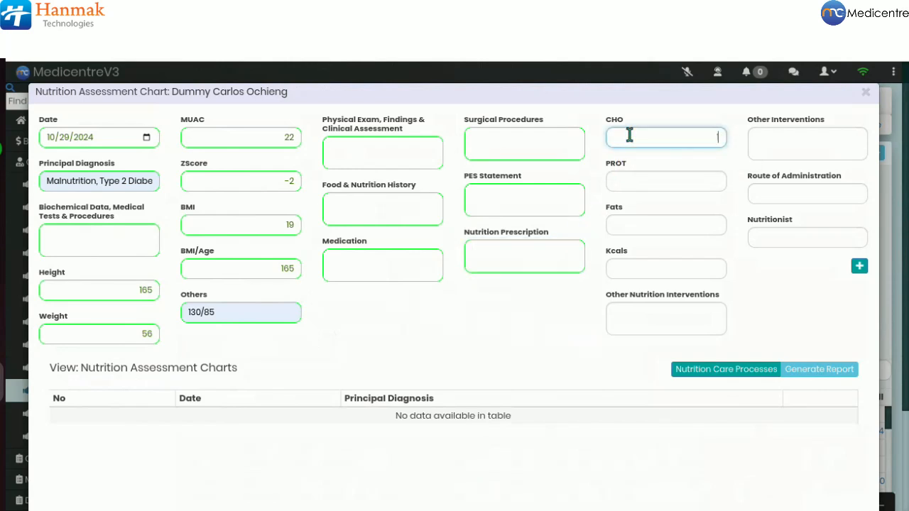
{"action": "type", "text": "180"}
{"action": "left_click", "coordinate": [639, 176]}
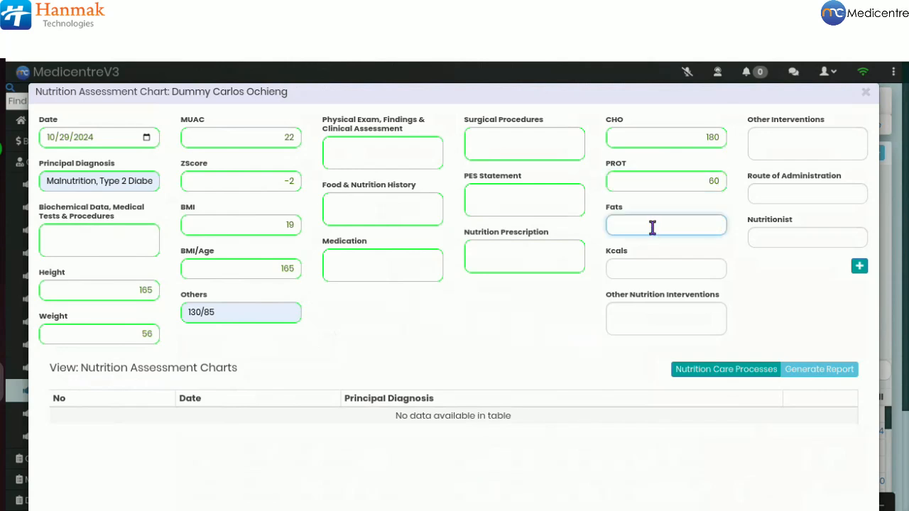
{"action": "left_click", "coordinate": [651, 274]}
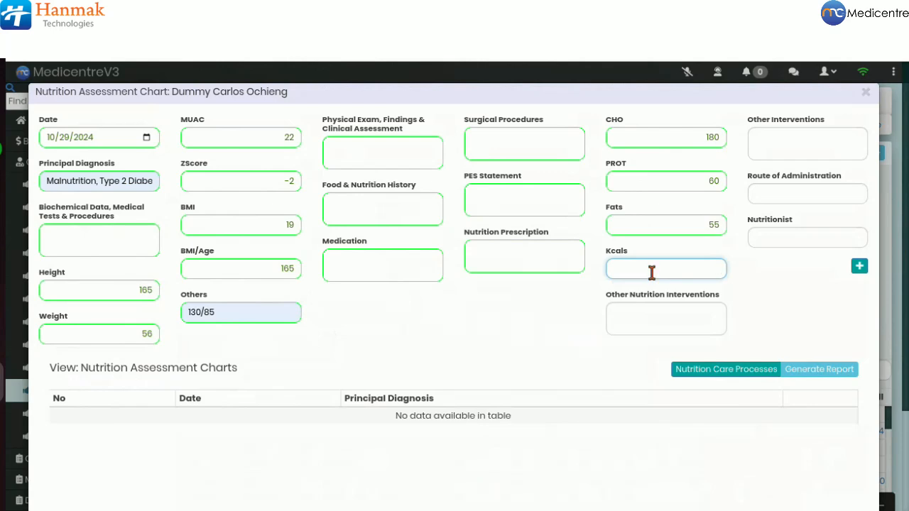
{"action": "type", "text": "1800"}
{"action": "left_click", "coordinate": [652, 314]}
Set the route of administration to Oral, fill in the nutritionist's name and save the nutrition assessment chart
{"action": "left_click", "coordinate": [755, 145]}
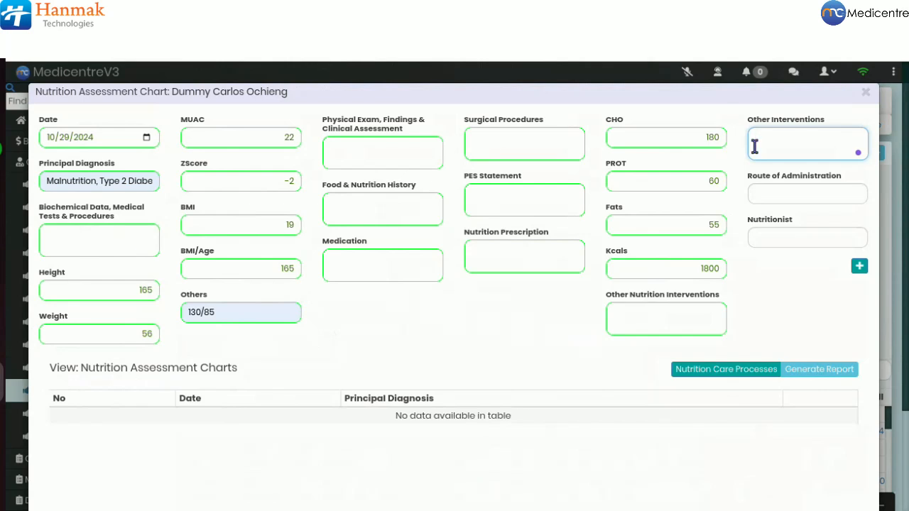
{"action": "left_click", "coordinate": [764, 188]}
{"action": "left_click", "coordinate": [803, 225]}
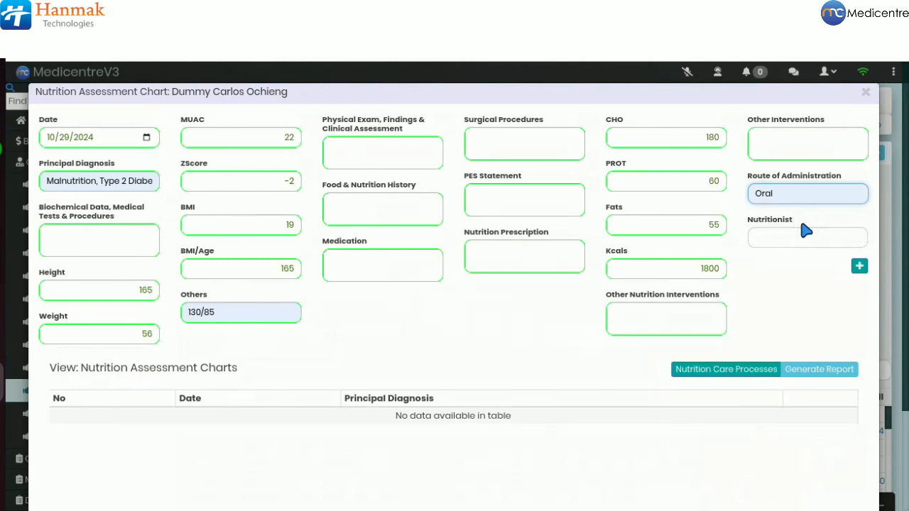
{"action": "left_click", "coordinate": [803, 237]}
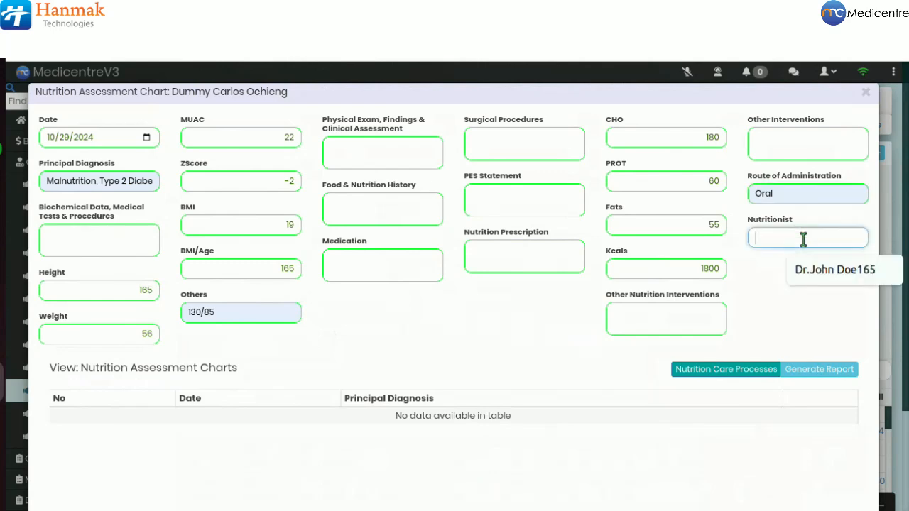
{"action": "left_click", "coordinate": [812, 271]}
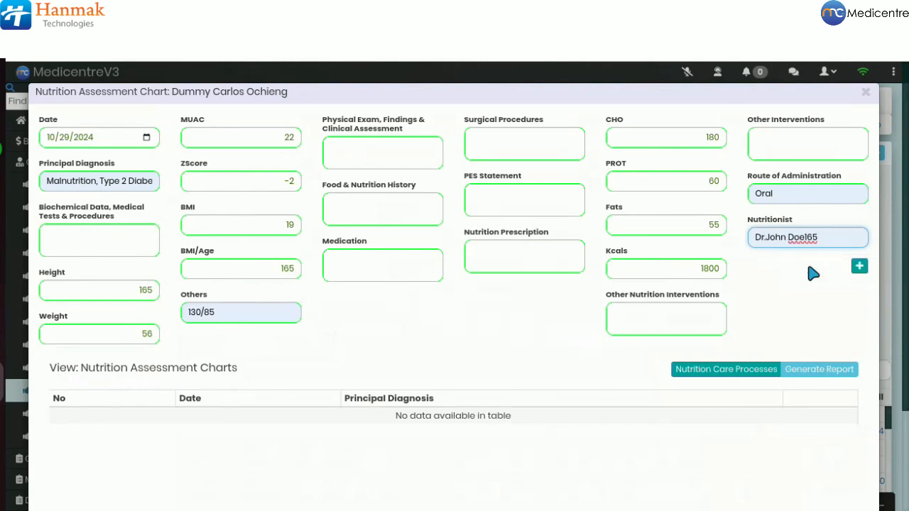
{"action": "left_click", "coordinate": [859, 268]}
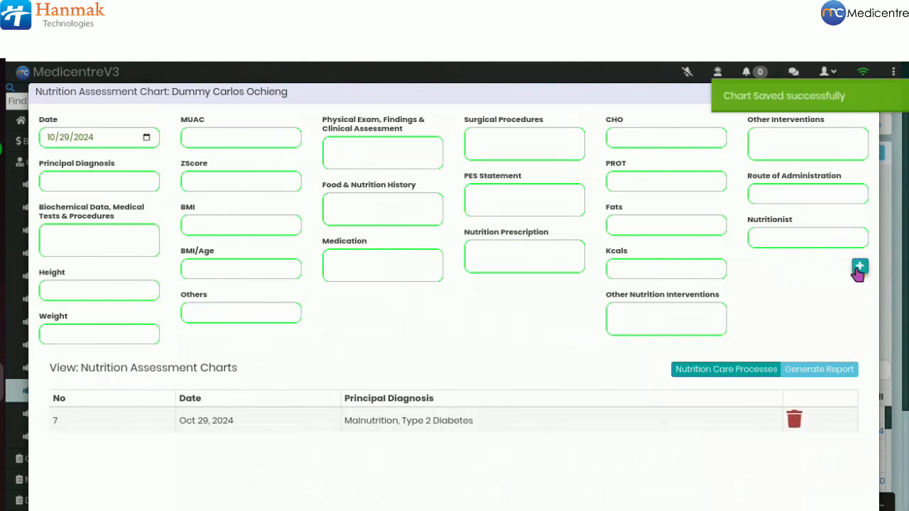
Open the nutrition care processes of the Oct 29, 2024 chart and set the new item's timestamp to 10/29/2024, 03:07:07 PM
{"action": "left_click", "coordinate": [572, 424]}
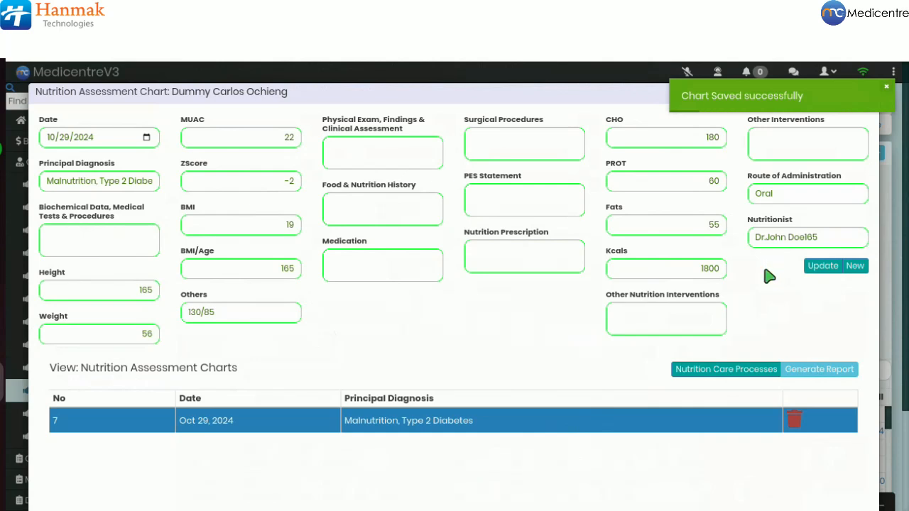
{"action": "left_click", "coordinate": [707, 371]}
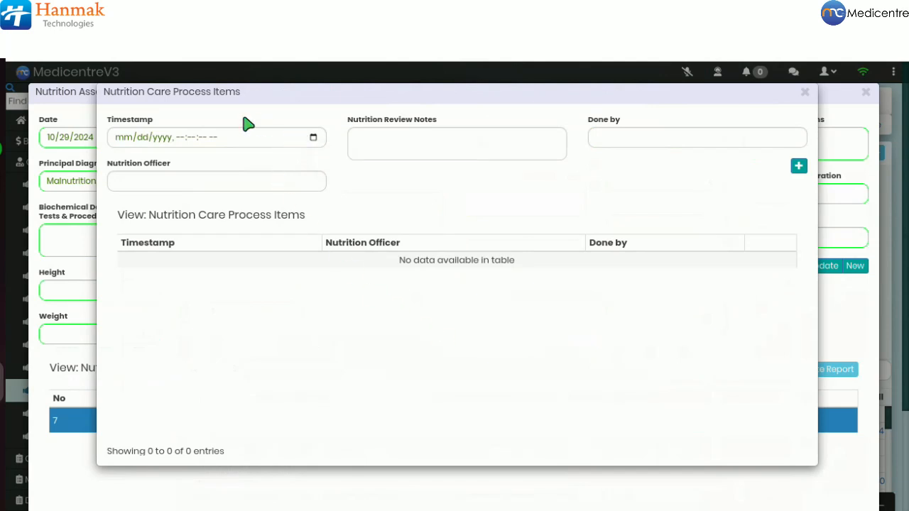
{"action": "left_click", "coordinate": [313, 139]}
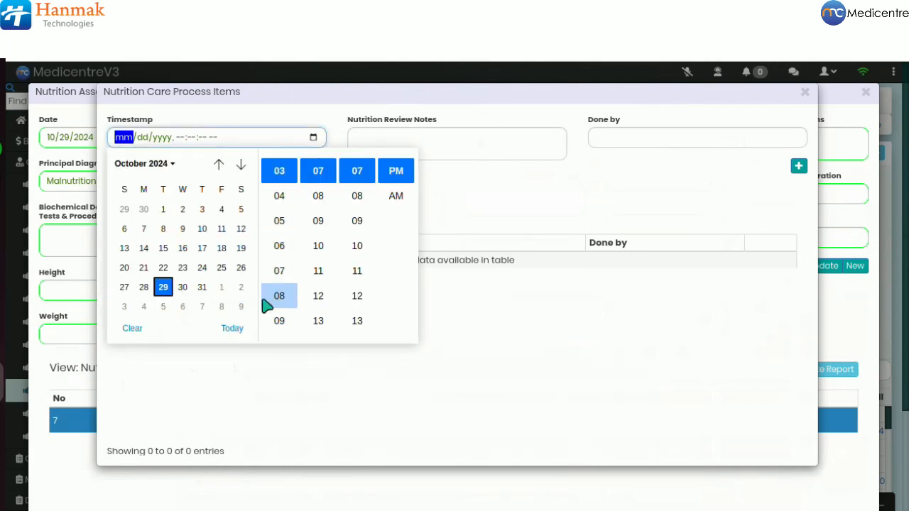
{"action": "left_click", "coordinate": [235, 327]}
{"action": "left_click", "coordinate": [240, 367]}
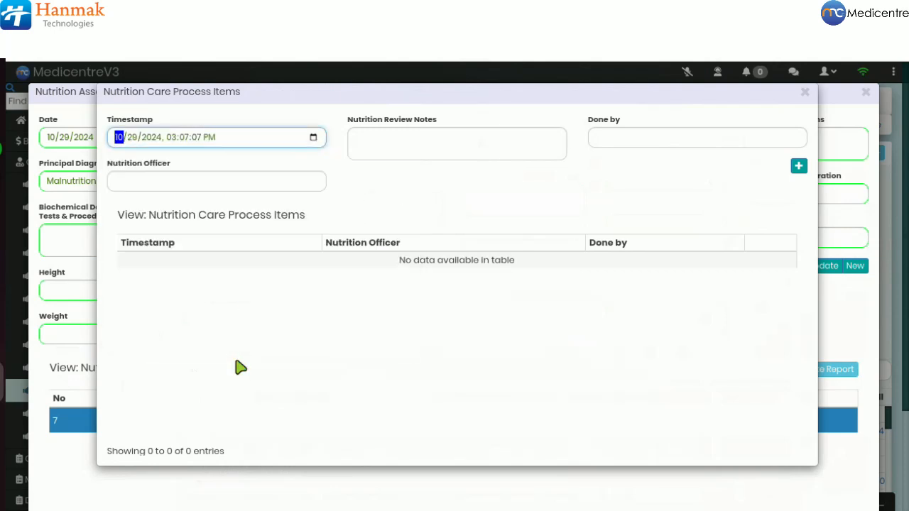
Fill in the nutrition officer's name and the review notes "Patient to be re-evaluated in 2 weeks to assess weight gain and energy intake status."
{"action": "left_click", "coordinate": [191, 185]}
{"action": "left_click", "coordinate": [208, 218]}
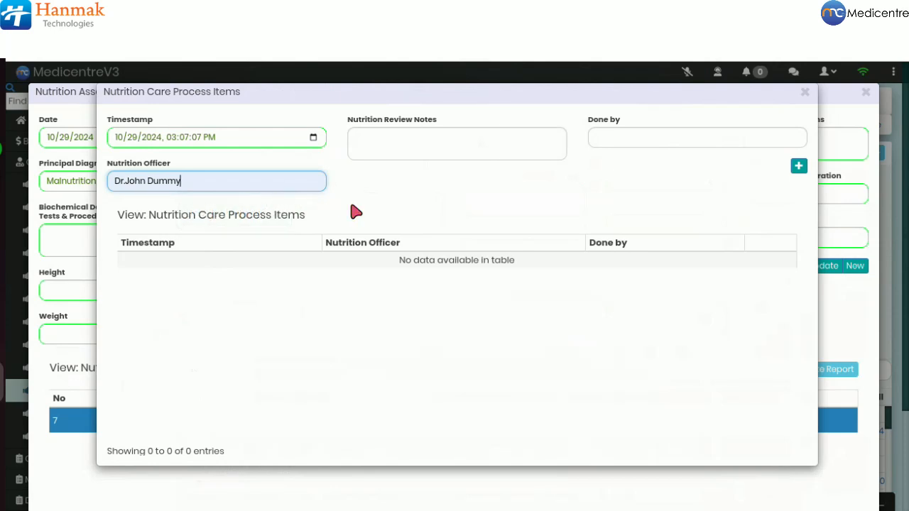
{"action": "left_click", "coordinate": [362, 147]}
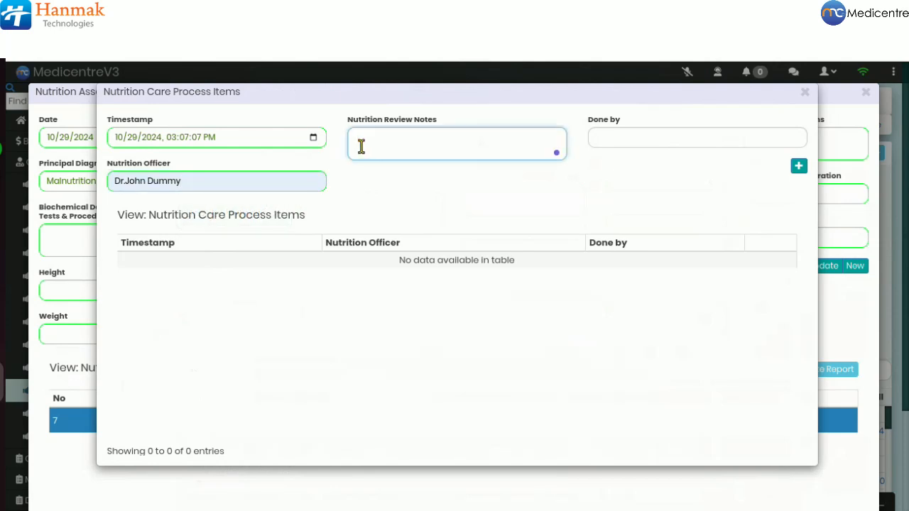
{"action": "type", "text": "Patient to be re-evaluated in 2 weeks to assess weight gain and energy intake status"}
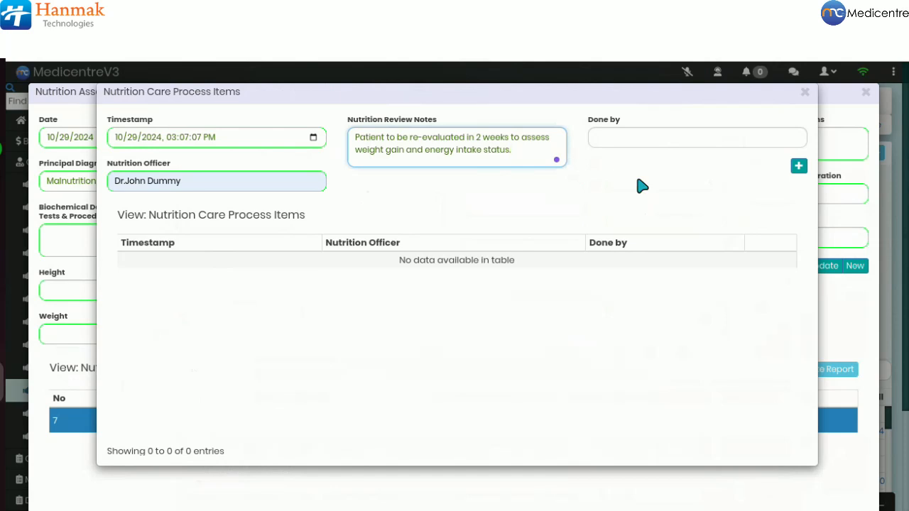
Fill in the name of the person who did the review, save the nutrition care process item and close its window
{"action": "left_click", "coordinate": [638, 140]}
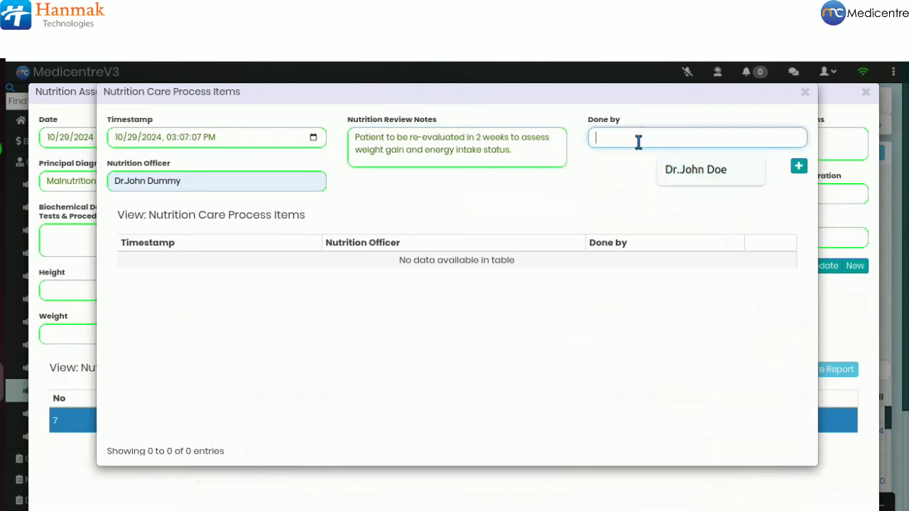
{"action": "left_click", "coordinate": [676, 173]}
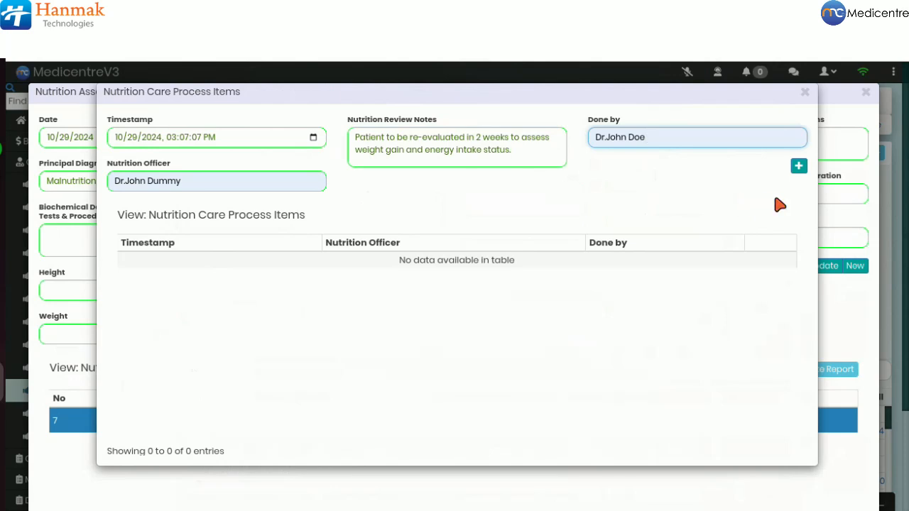
{"action": "left_click", "coordinate": [798, 167]}
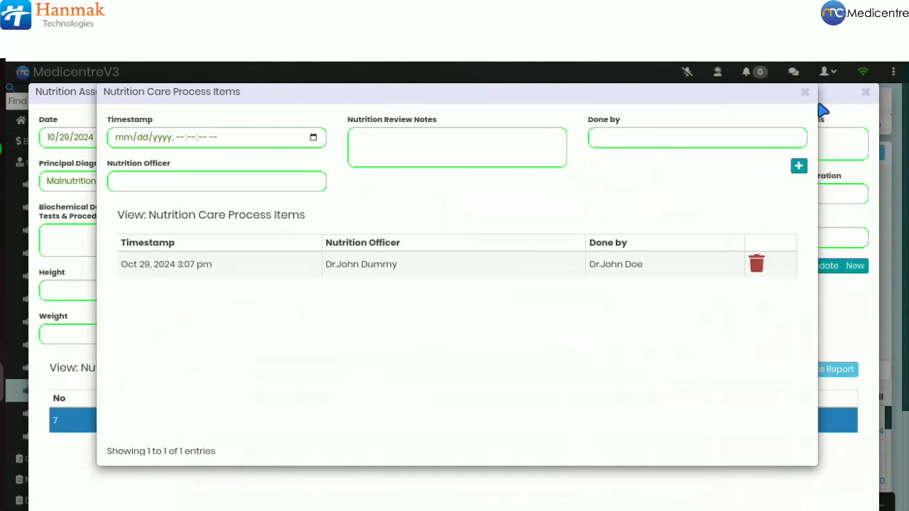
{"action": "left_click", "coordinate": [804, 92]}
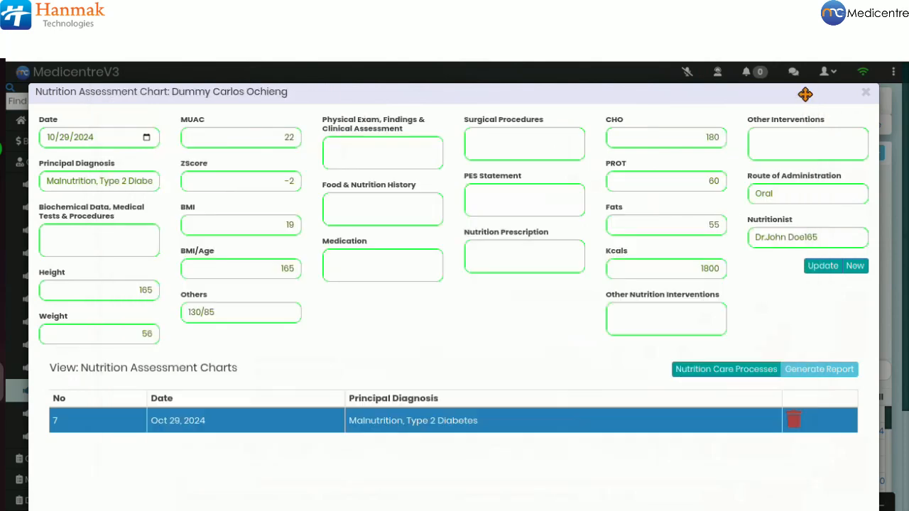
Generate the report of the selected nutrition assessment chart and review its sharing and export options and contents
{"action": "left_click", "coordinate": [813, 377]}
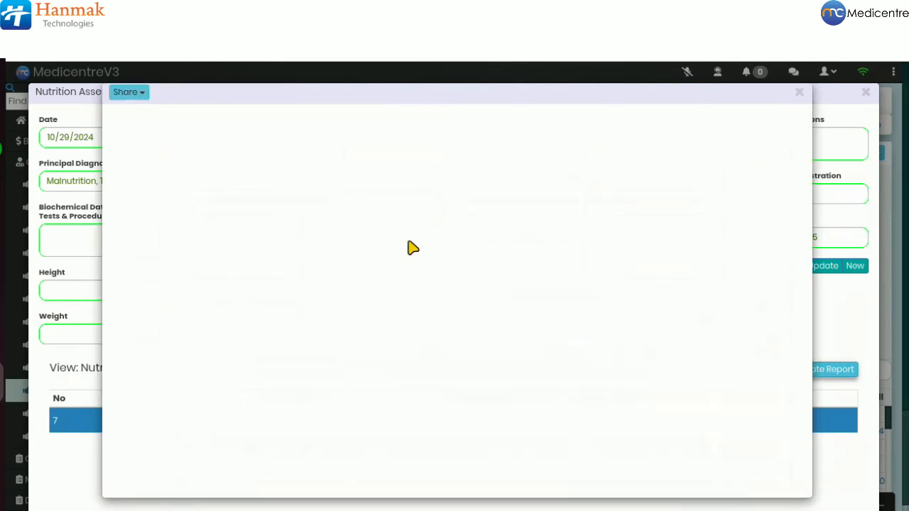
{"action": "left_click", "coordinate": [131, 92]}
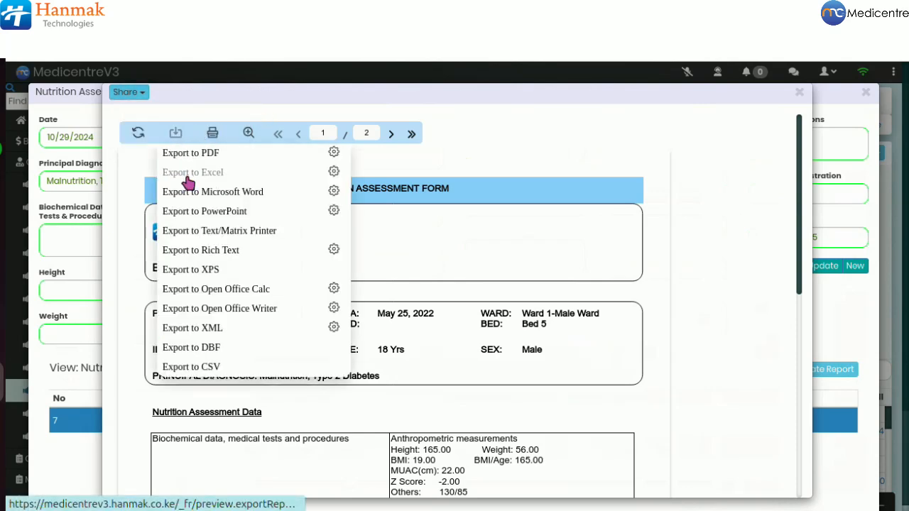
{"action": "mouse_move", "coordinate": [213, 136]}
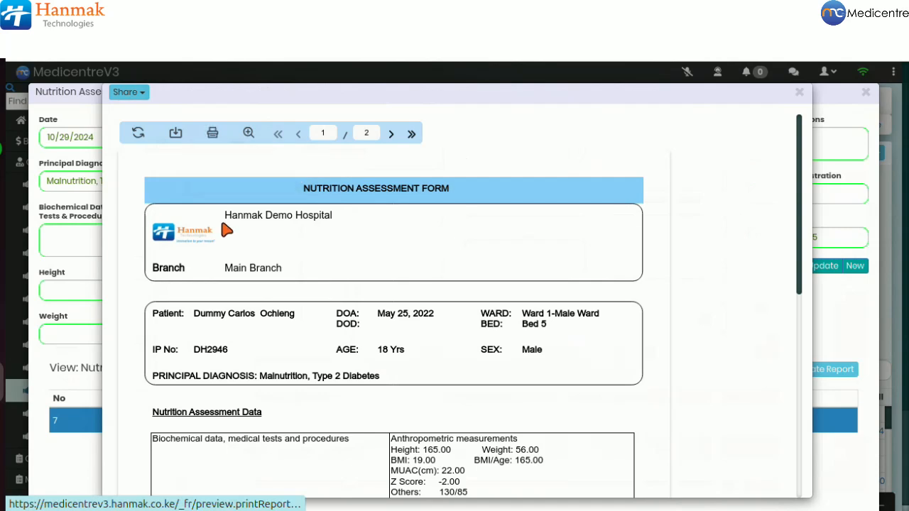
{"action": "scroll", "coordinate": [223, 258], "scroll_direction": "down", "scroll_amount": 5}
{"action": "scroll", "coordinate": [222, 260], "scroll_direction": "up", "scroll_amount": 1}
{"action": "scroll", "coordinate": [223, 259], "scroll_direction": "up", "scroll_amount": 5}
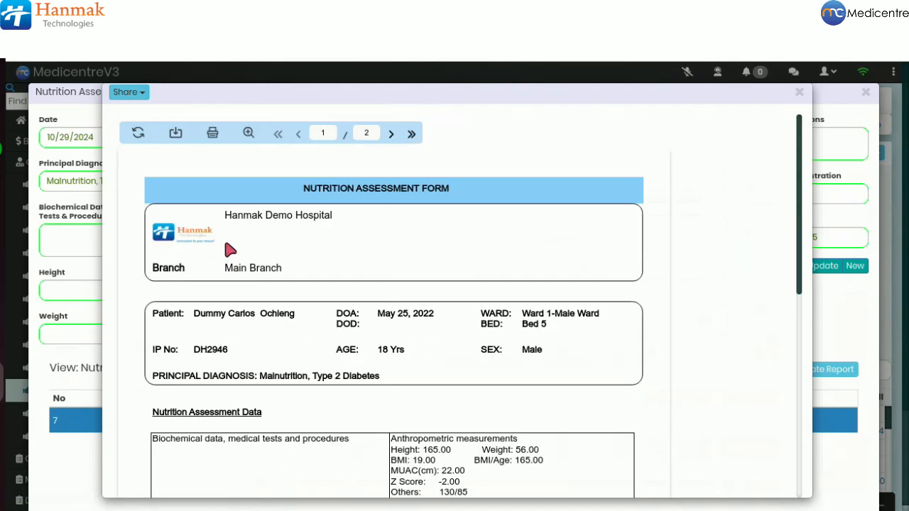